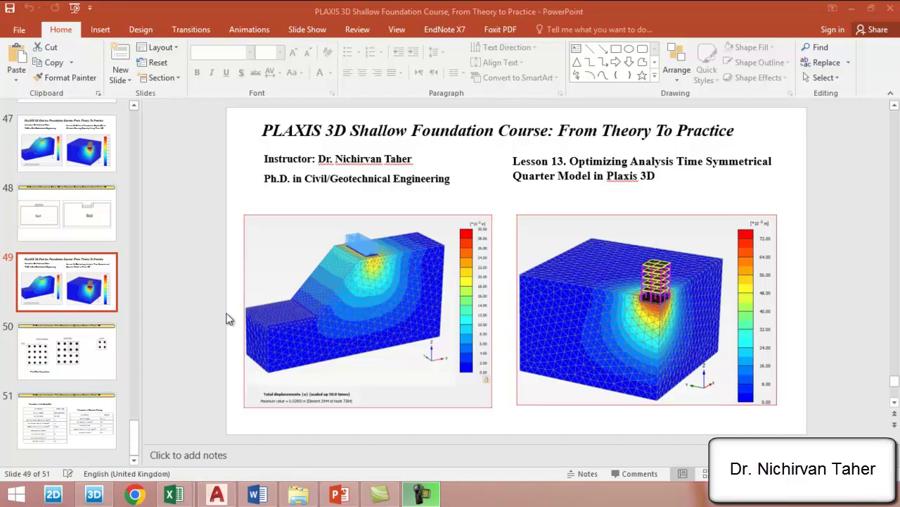
# Go to slide 50, which shows the piled-raft foundation with its symmetry and quarter diagrams.
pyautogui.click(64, 362)
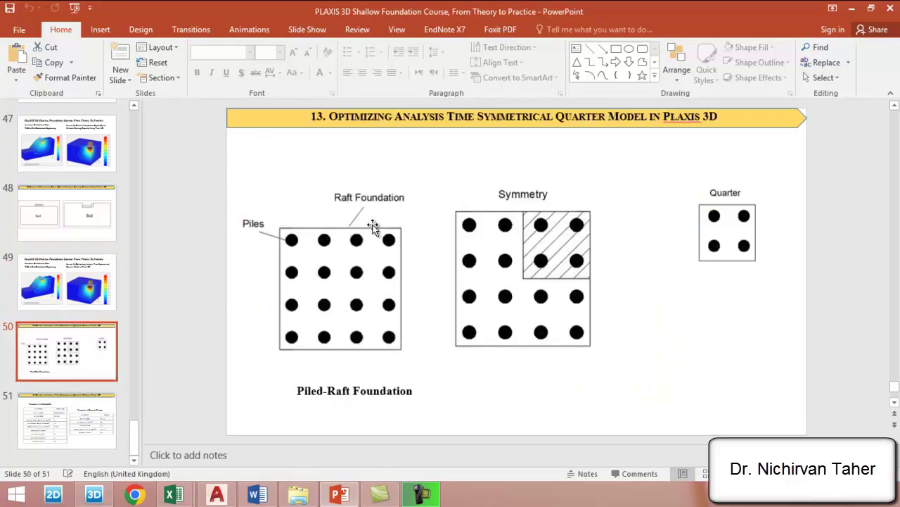
# Enlarge the piled-raft foundation picture on slide 50 from its top-right corner.
pyautogui.click(356, 260)
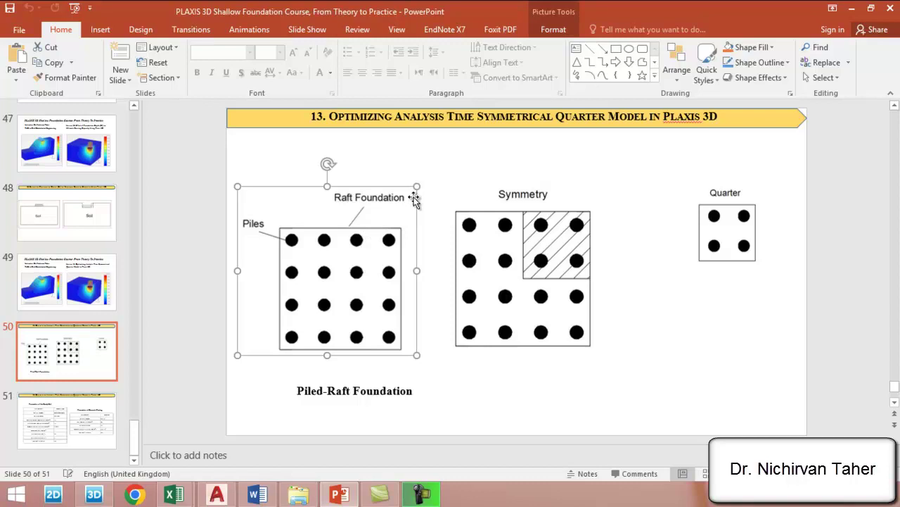
pyautogui.moveTo(418, 185); pyautogui.dragTo(436, 168)
pyautogui.click(468, 180)
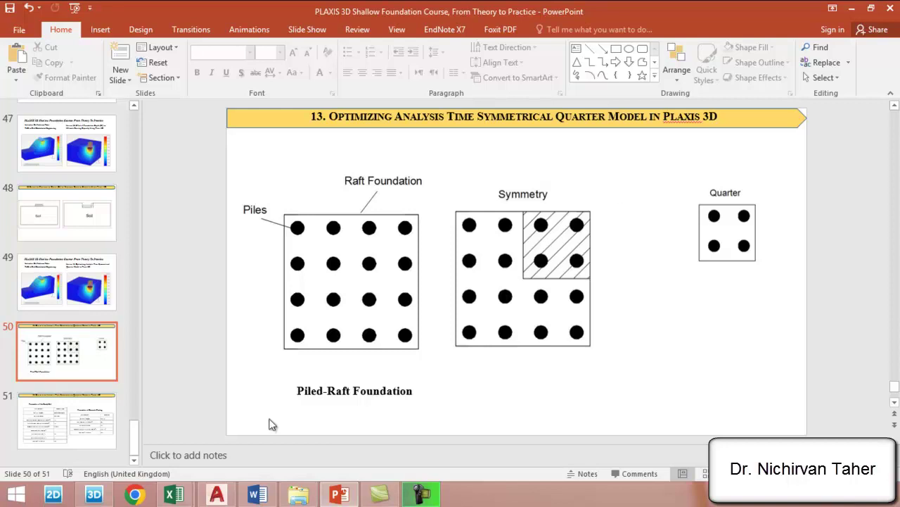
# Show the Four Stories Full 3D Building model in PLAXIS 3D in perspective view, zooming to inspect it.
pyautogui.click(94, 493)
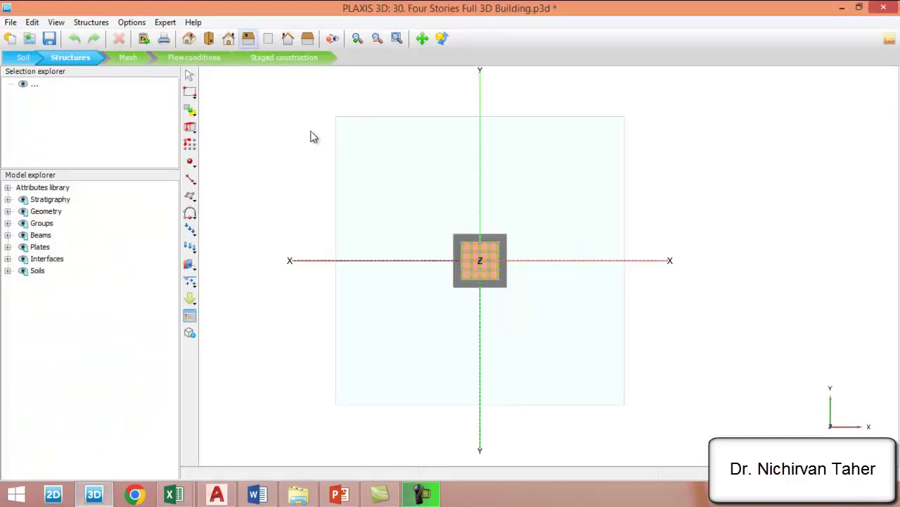
pyautogui.scroll(-2, 329, 169)
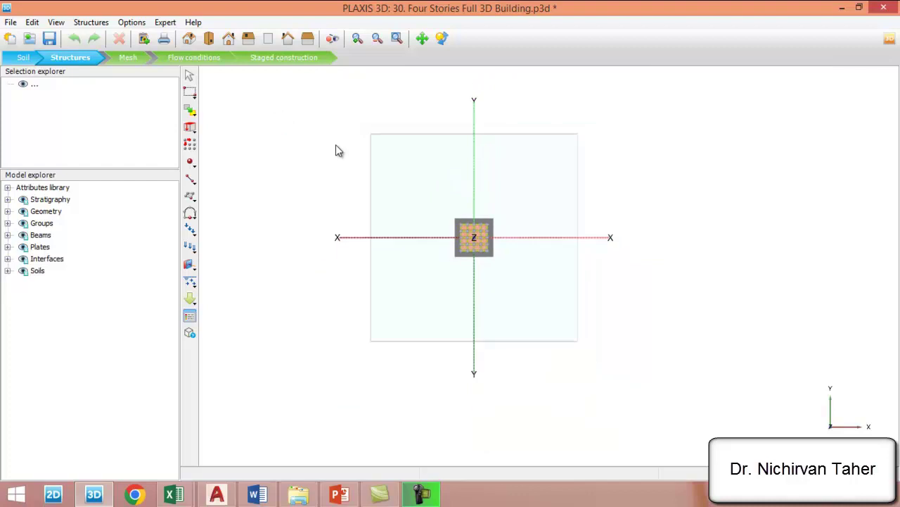
pyautogui.click(189, 38)
pyautogui.scroll(3, 478, 243)
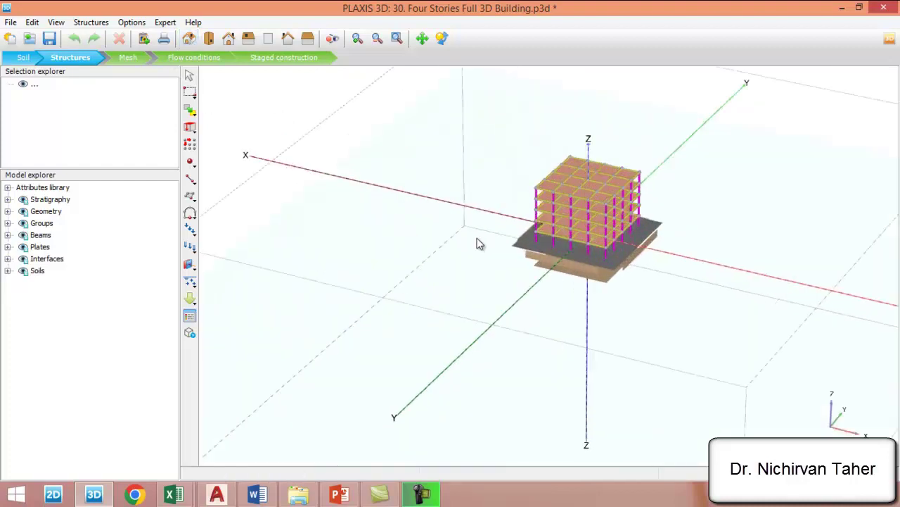
pyautogui.scroll(1, 380, 249)
pyautogui.scroll(-2, 404, 274)
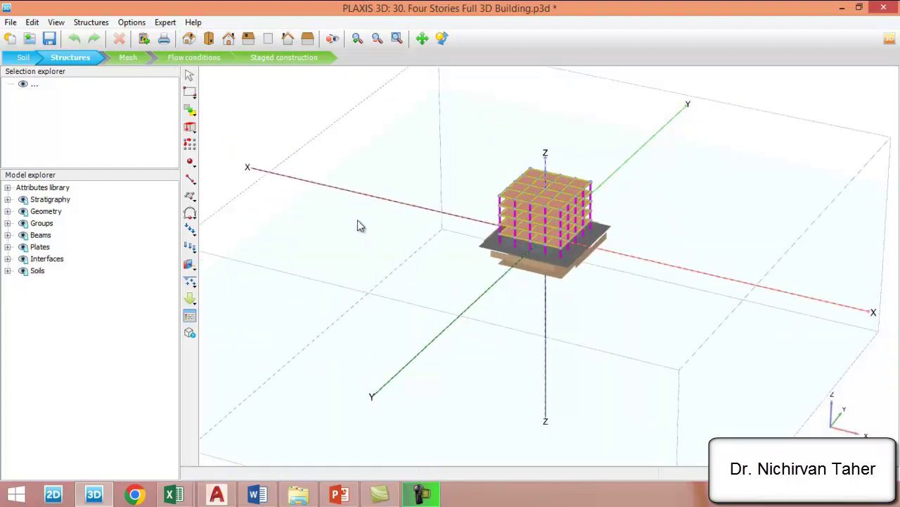
pyautogui.scroll(-1, 358, 226)
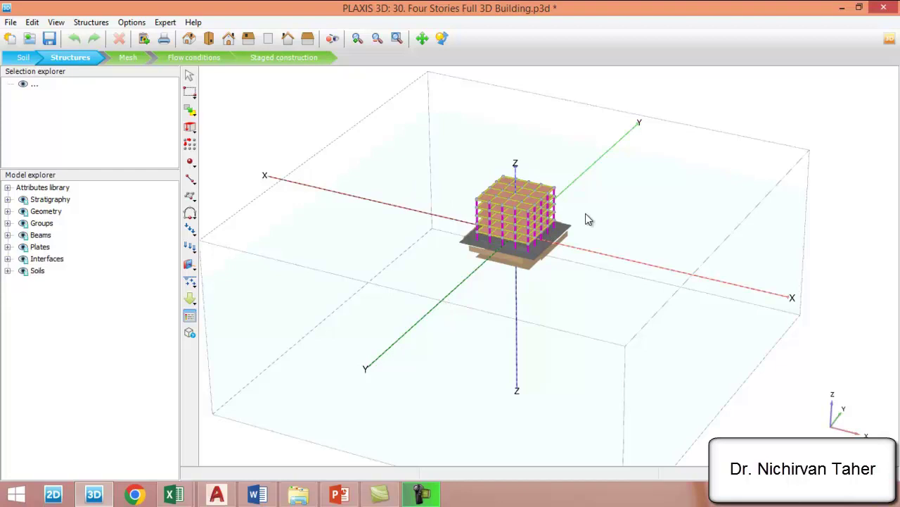
pyautogui.scroll(5, 589, 220)
pyautogui.scroll(-5, 516, 235)
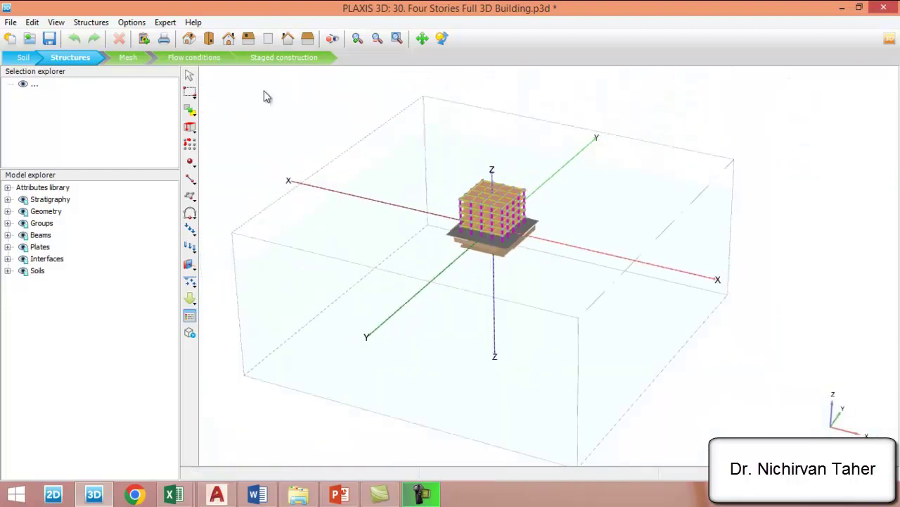
pyautogui.scroll(5, 581, 251)
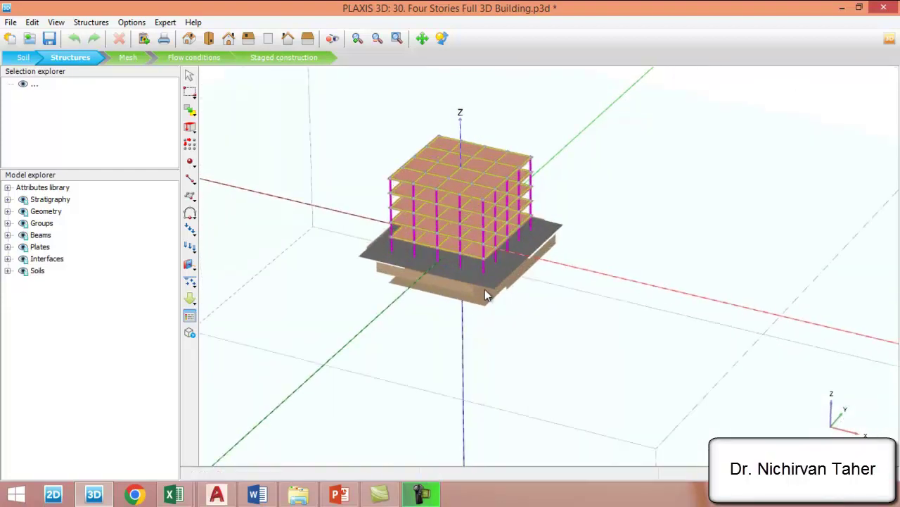
pyautogui.scroll(2, 486, 295)
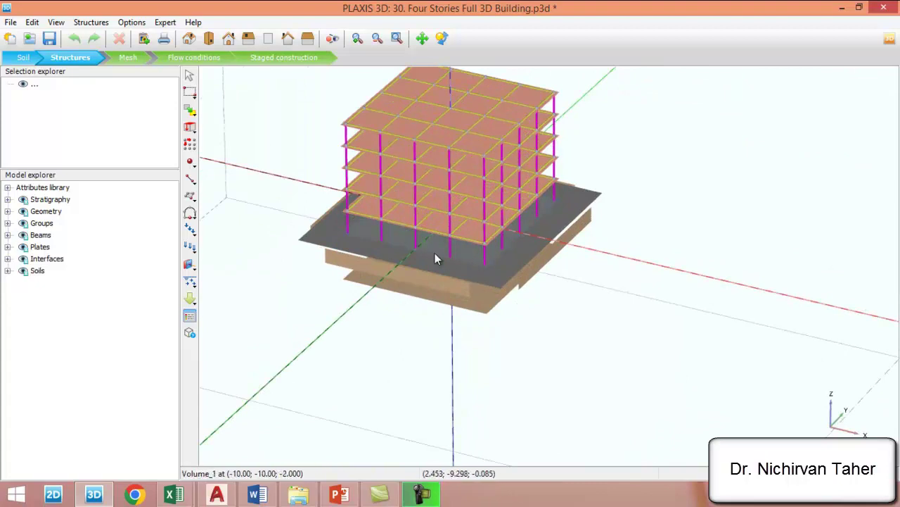
pyautogui.scroll(-2, 442, 252)
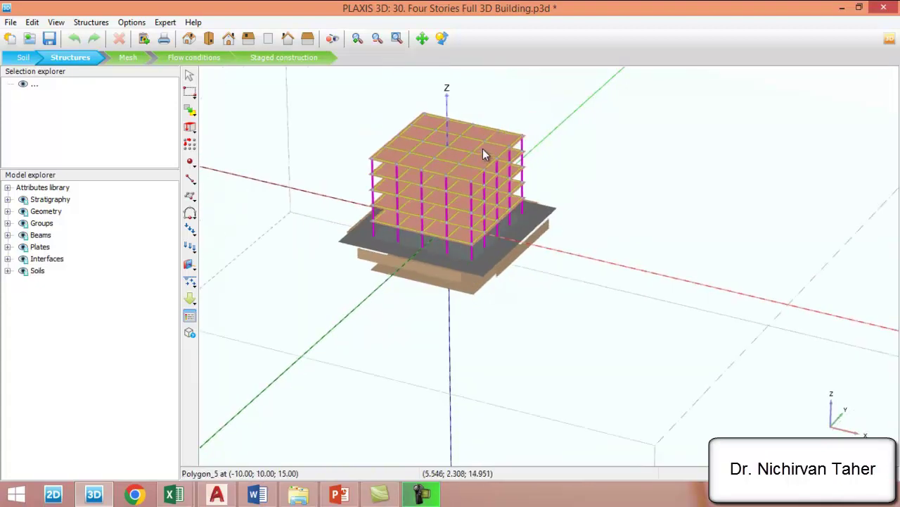
pyautogui.scroll(3, 483, 148)
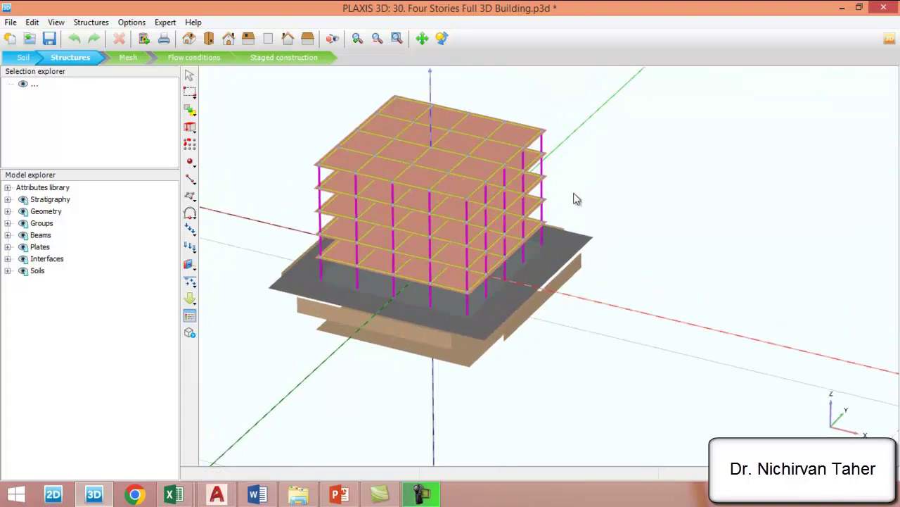
pyautogui.click(208, 40)
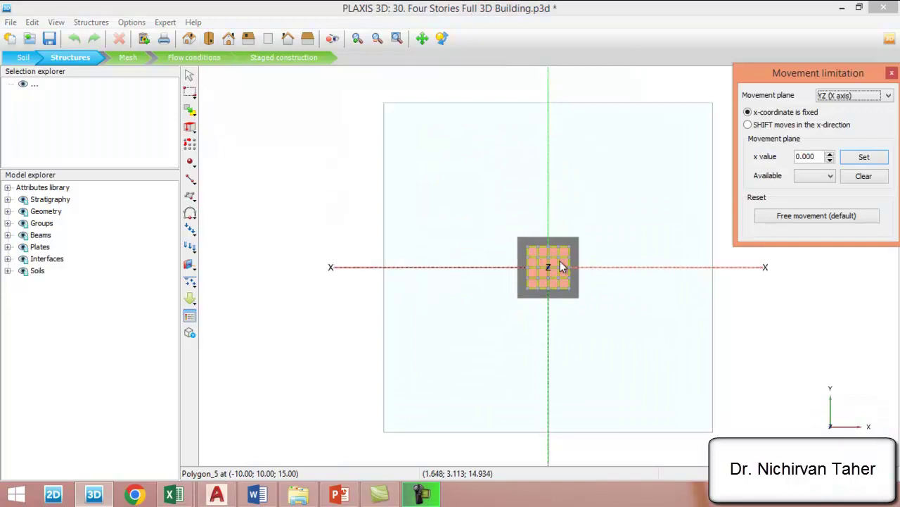
pyautogui.scroll(4, 562, 260)
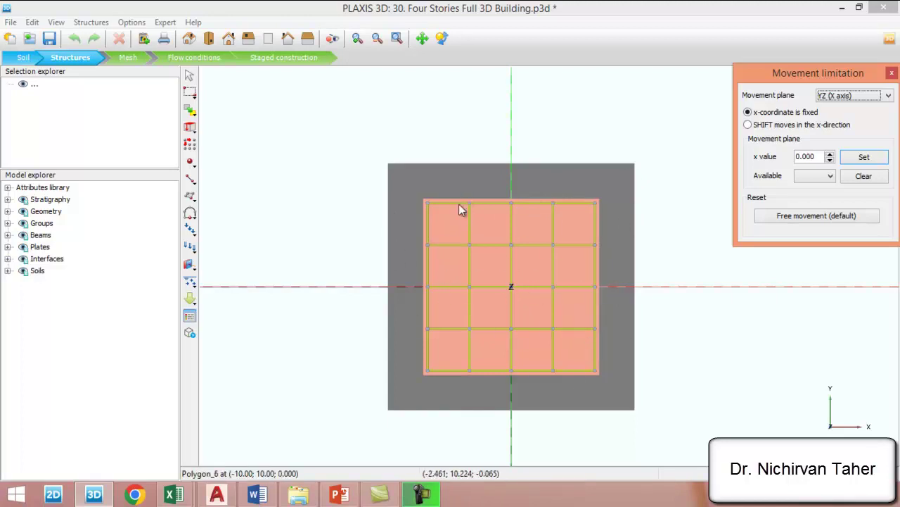
pyautogui.press('Tab')
pyautogui.scroll(-5, 462, 271)
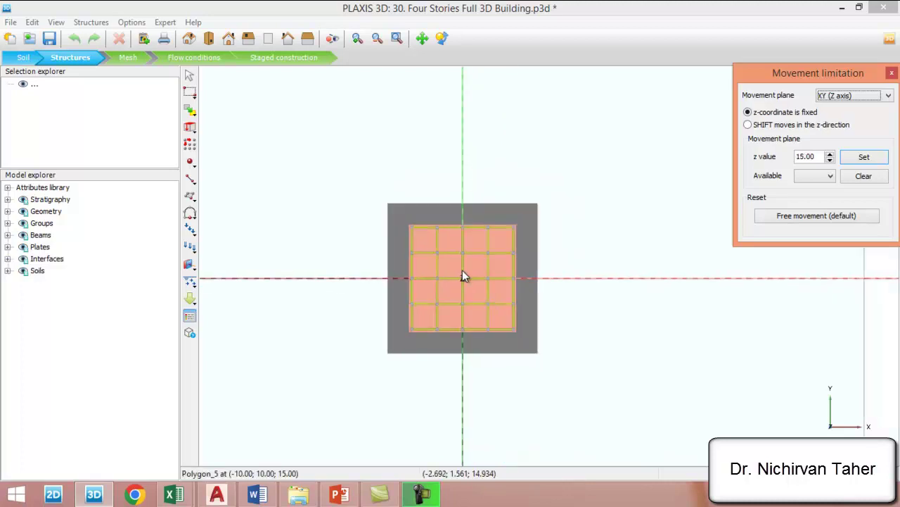
pyautogui.scroll(-3, 458, 298)
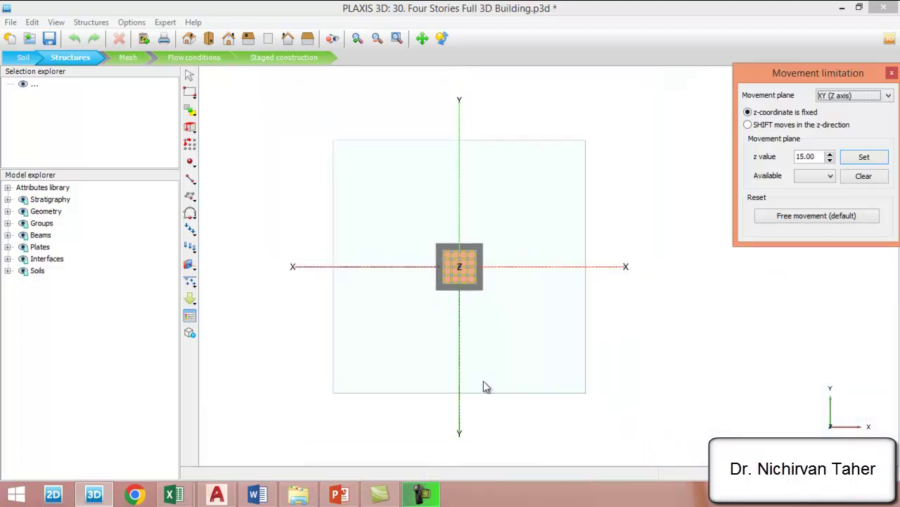
pyautogui.click(188, 38)
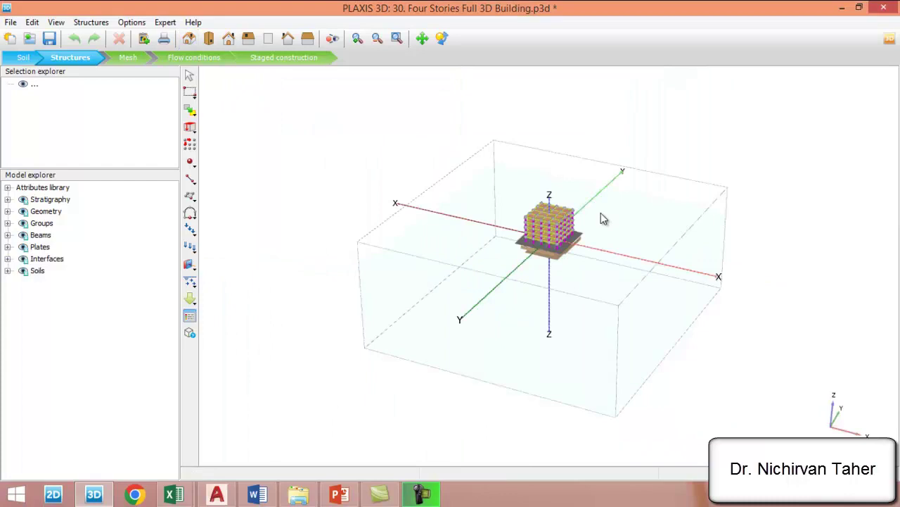
pyautogui.scroll(2, 577, 212)
pyautogui.scroll(1, 577, 211)
# View the full building model's staged construction phases, then bring up the Open project dialog.
pyautogui.click(302, 56)
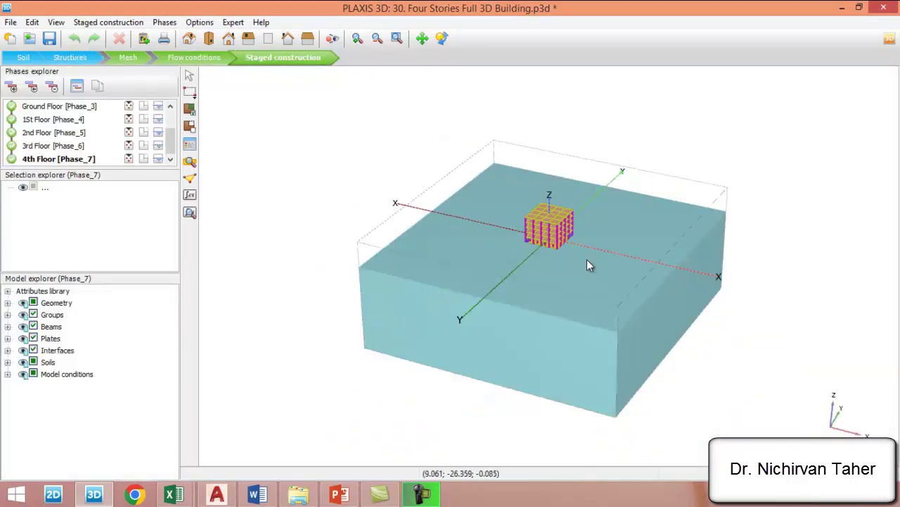
pyautogui.scroll(2, 552, 252)
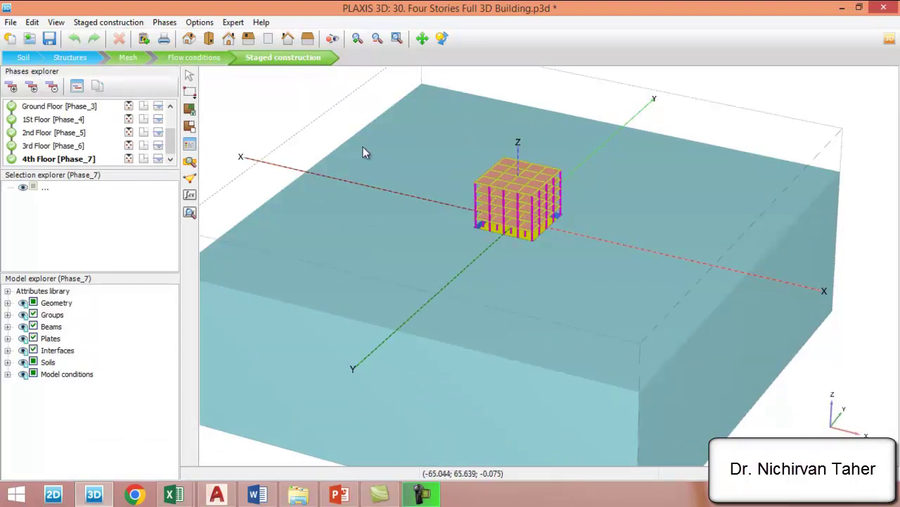
pyautogui.click(28, 39)
# Discard unsaved changes and open the '30. Four Stories one quarter 3D Building' project.
pyautogui.click(472, 269)
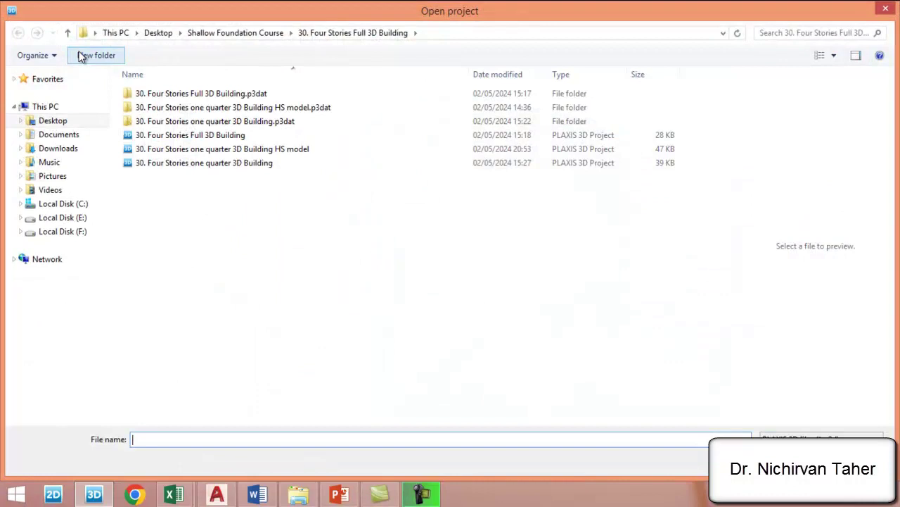
pyautogui.click(211, 167)
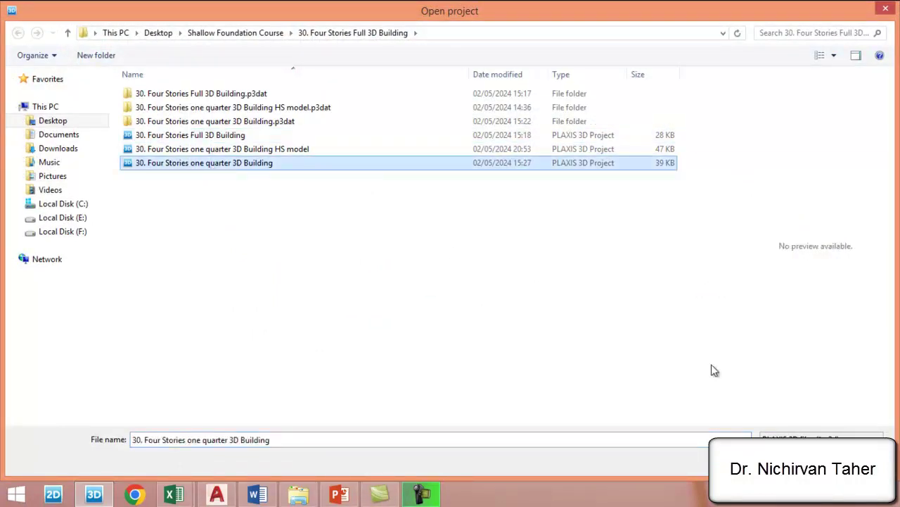
pyautogui.press('Return')
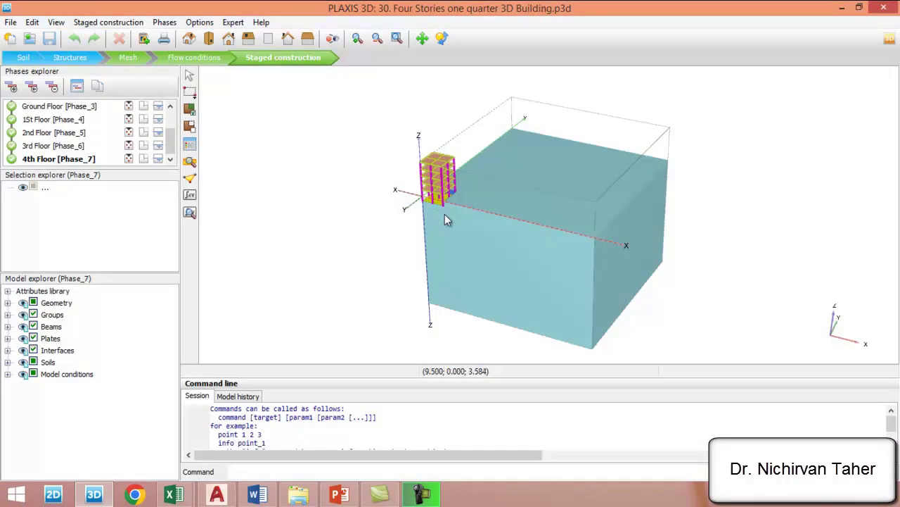
# Collapse the command line and orbit the quarter model to a more frontal angle.
pyautogui.moveTo(460, 378); pyautogui.dragTo(459, 470)
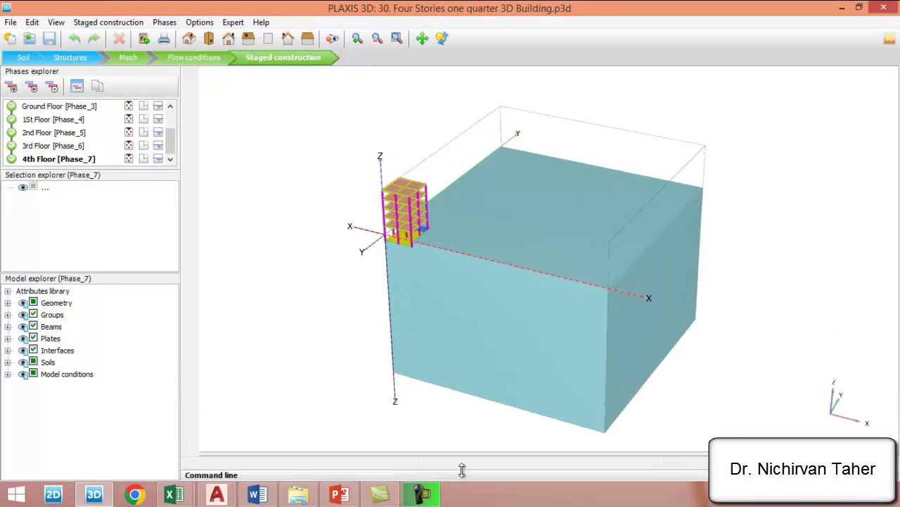
pyautogui.scroll(4, 356, 275)
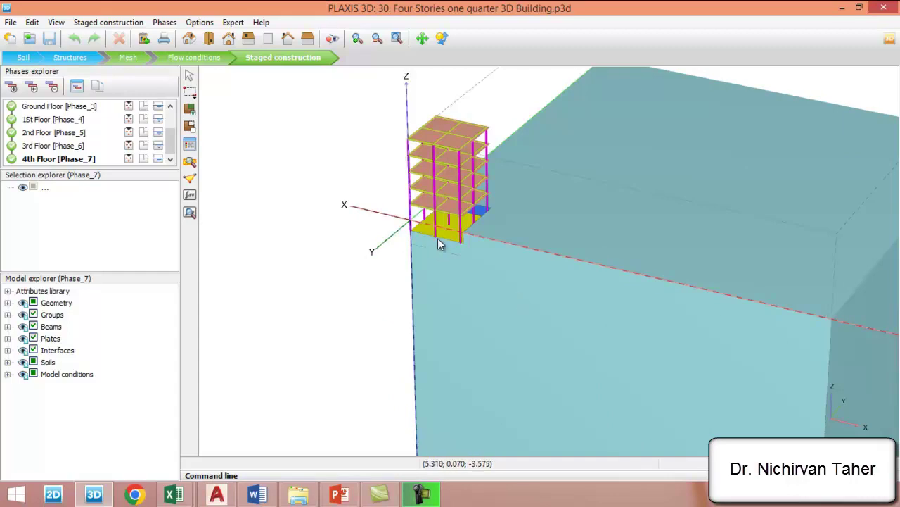
pyautogui.scroll(-3, 438, 238)
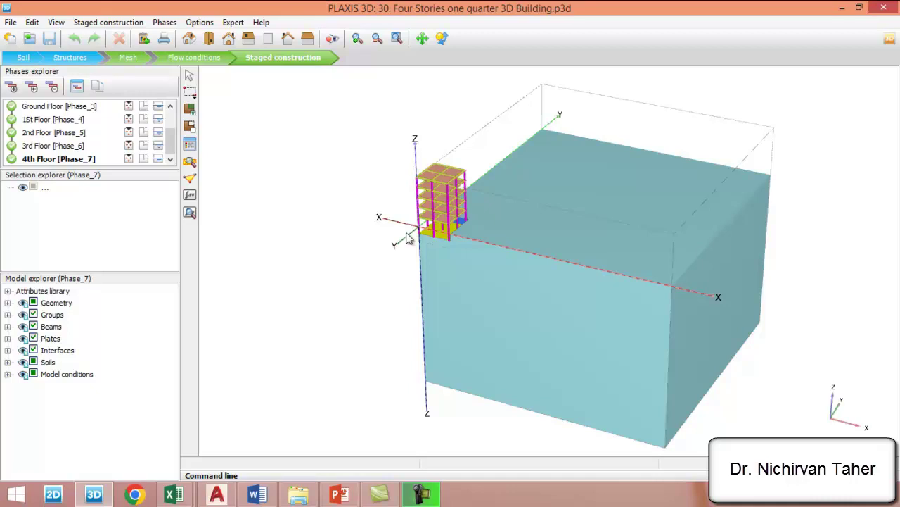
pyautogui.click(442, 38)
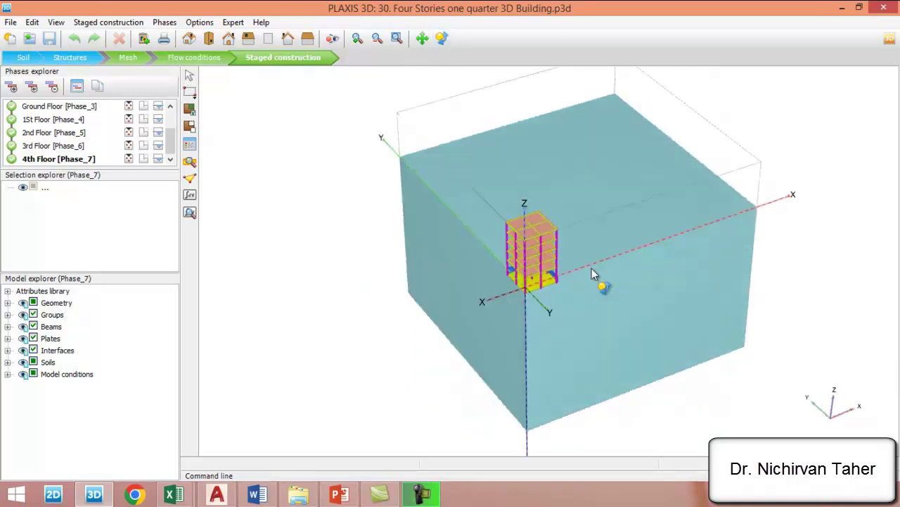
pyautogui.moveTo(592, 271); pyautogui.dragTo(400, 266)
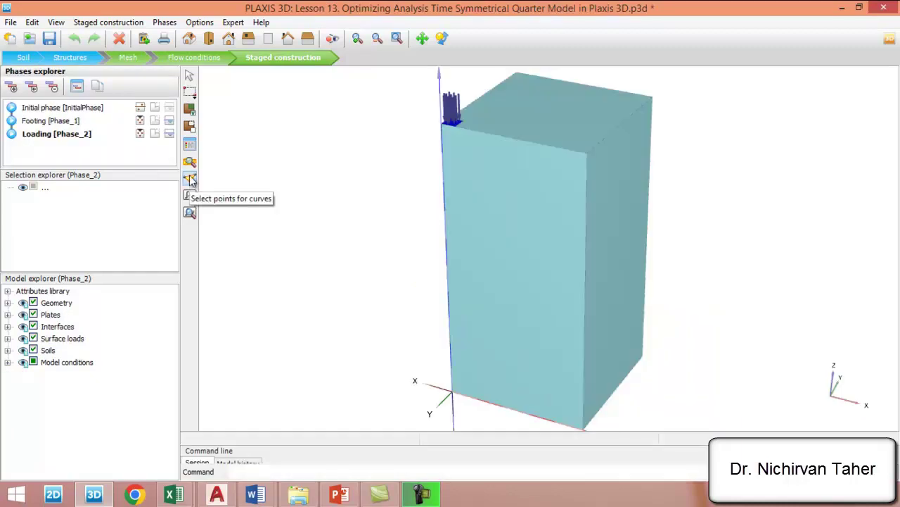
# Select Node 12 at (0, 0, 10) as a curve point, then update and return to Input.
pyautogui.click(190, 180)
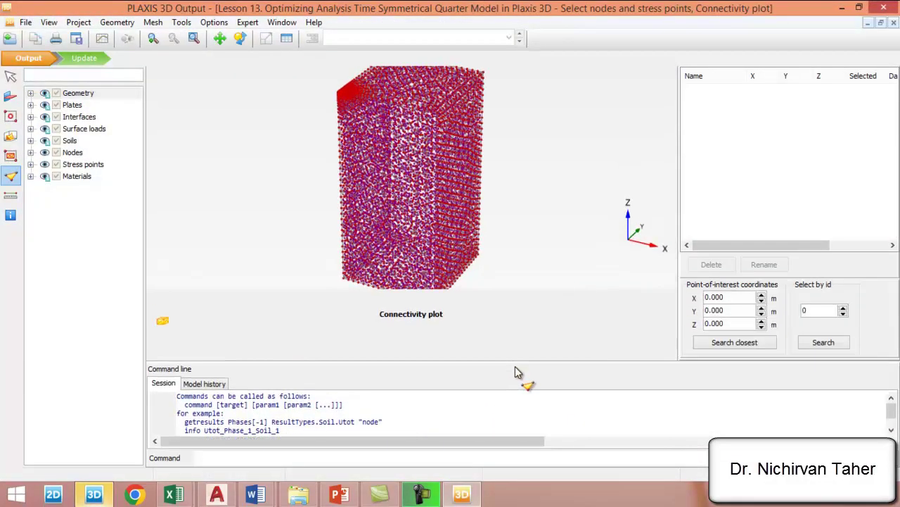
pyautogui.doubleClick(714, 324)
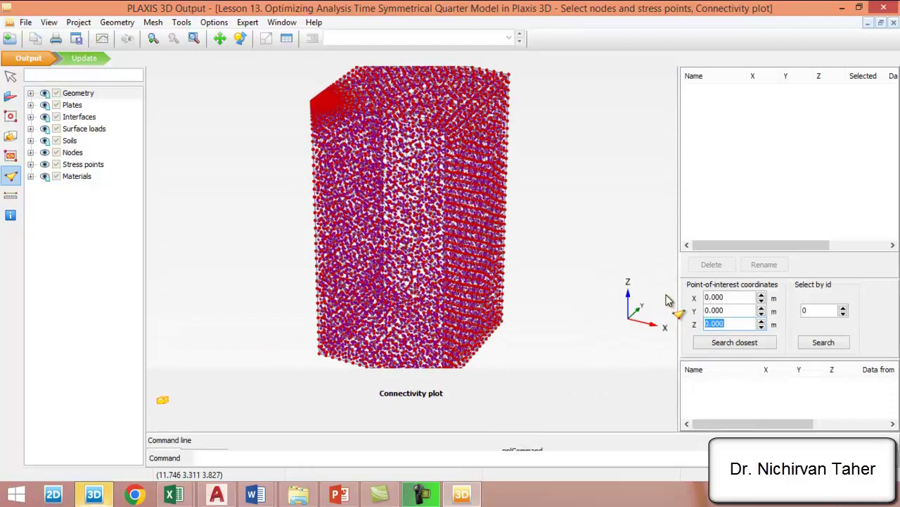
pyautogui.write('10')
pyautogui.click(732, 343)
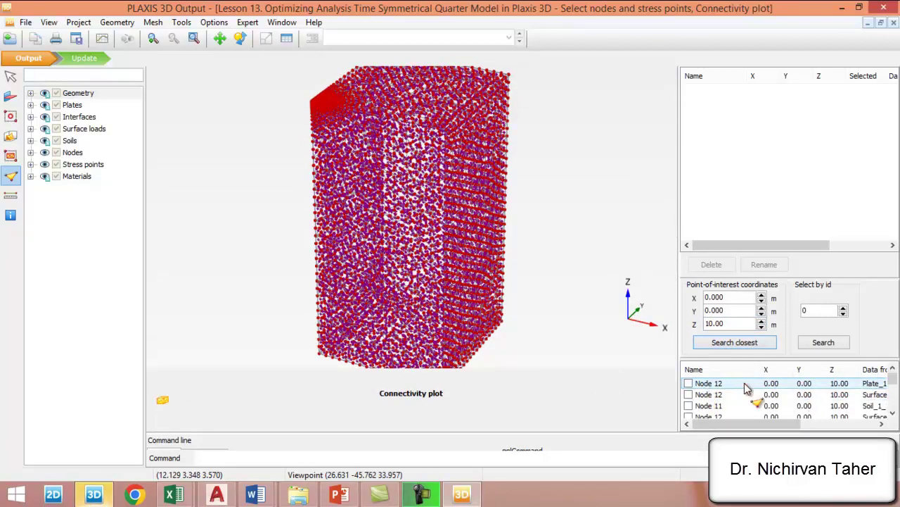
pyautogui.click(688, 382)
pyautogui.scroll(5, 302, 106)
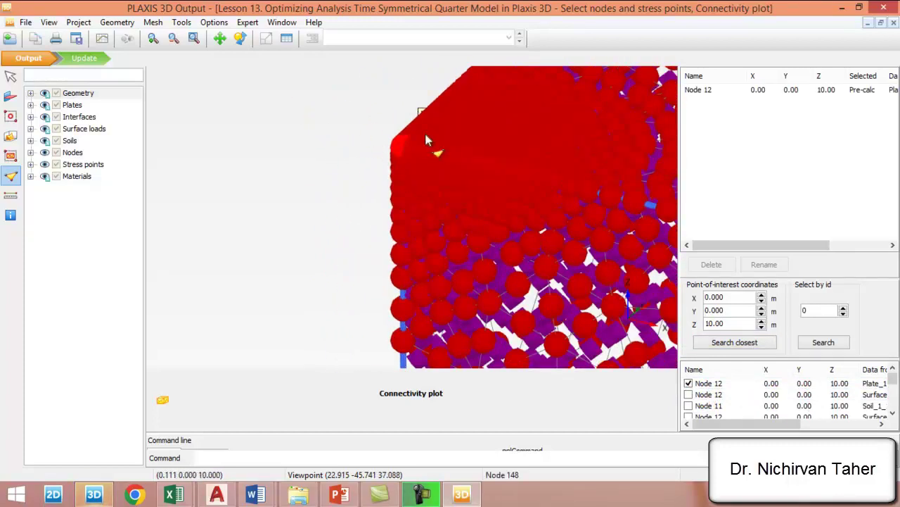
pyautogui.click(92, 59)
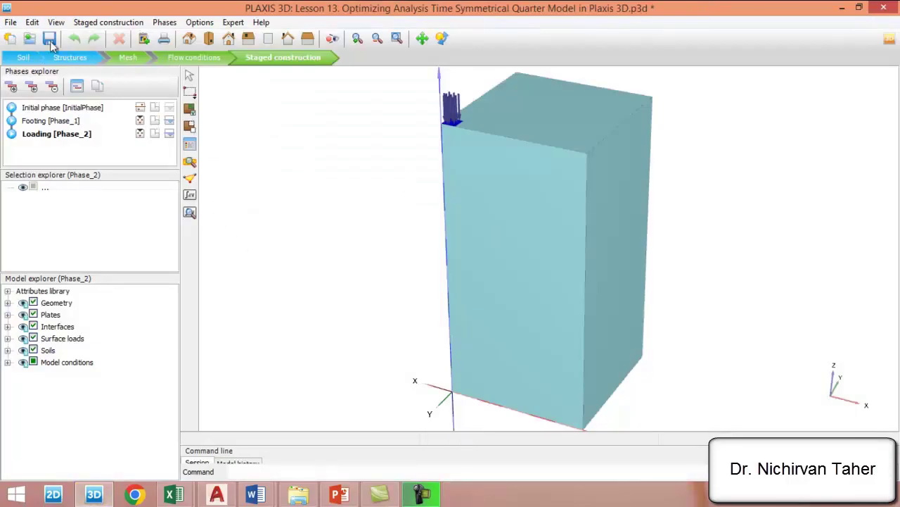
# Save the Lesson 13 quarter-model project with its Initial, Footing and Loading phases.
pyautogui.click(49, 38)
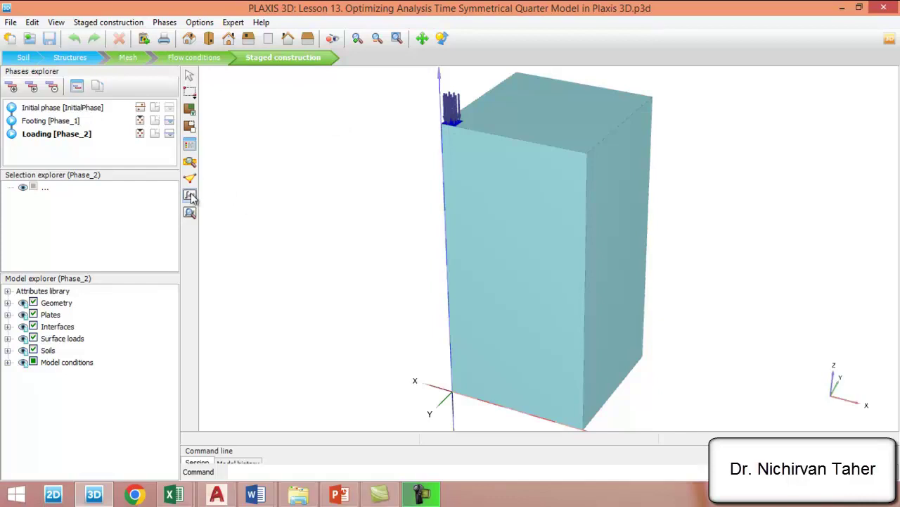
# Calculate the Footing and Loading phases until both complete successfully.
pyautogui.press('F5')
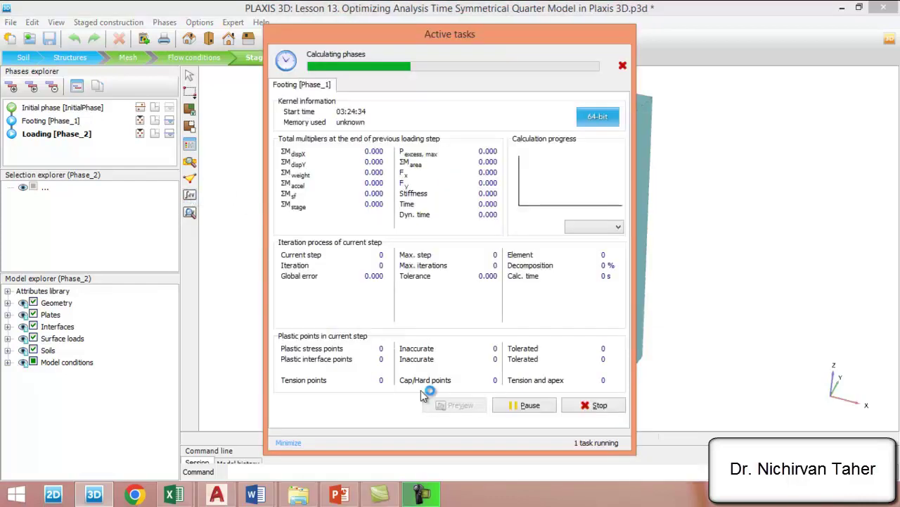
pyautogui.moveTo(421, 495)
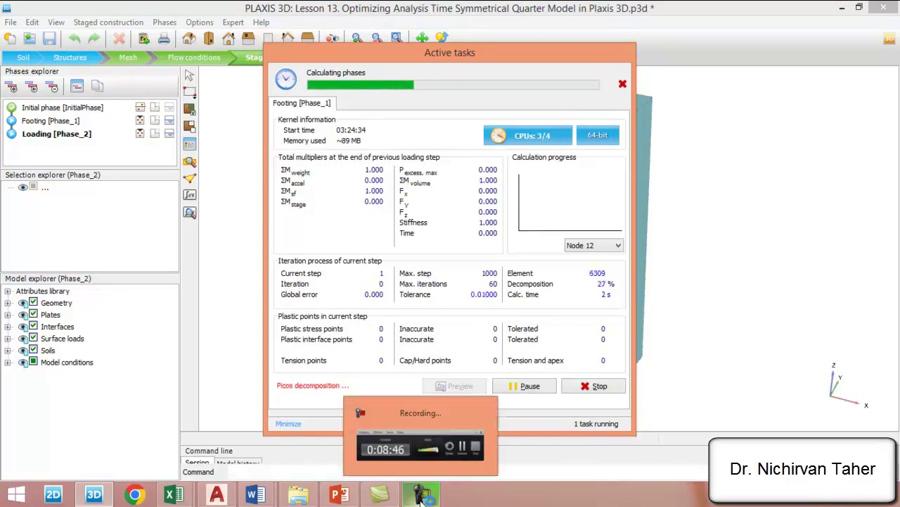
pyautogui.click(421, 443)
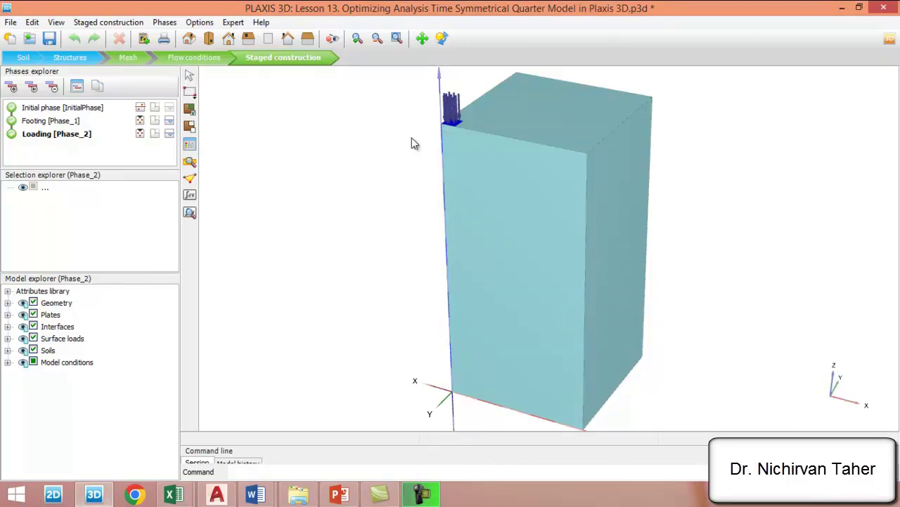
# Save the calculated project, open its results in Output, and colour the mesh by material.
pyautogui.click(49, 38)
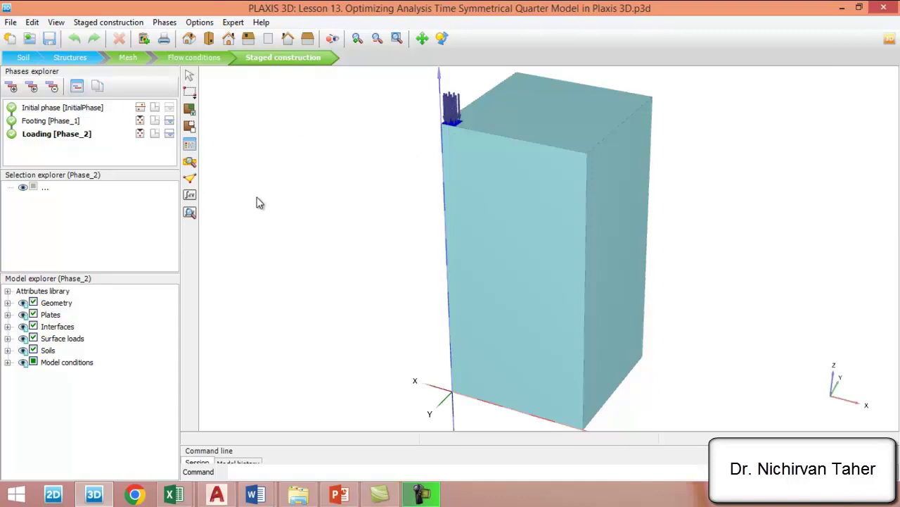
pyautogui.click(190, 213)
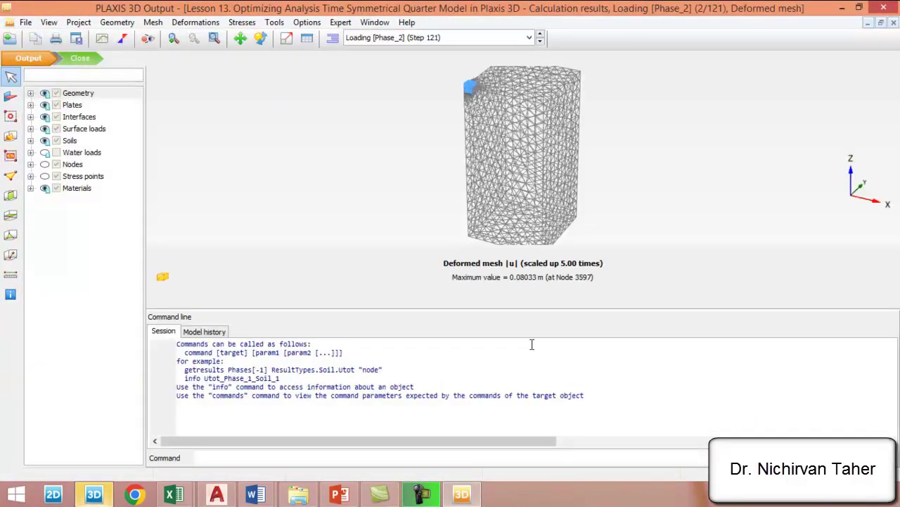
pyautogui.moveTo(529, 311); pyautogui.dragTo(542, 401)
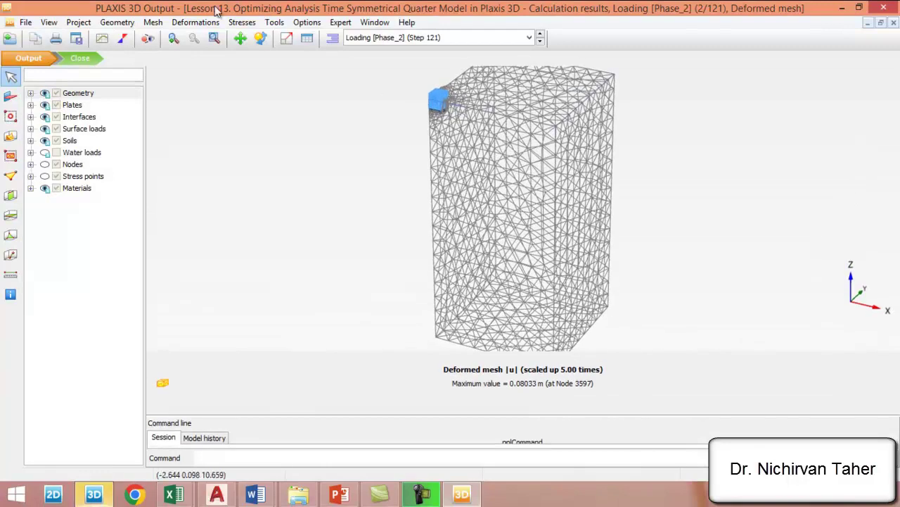
pyautogui.click(153, 23)
pyautogui.click(171, 204)
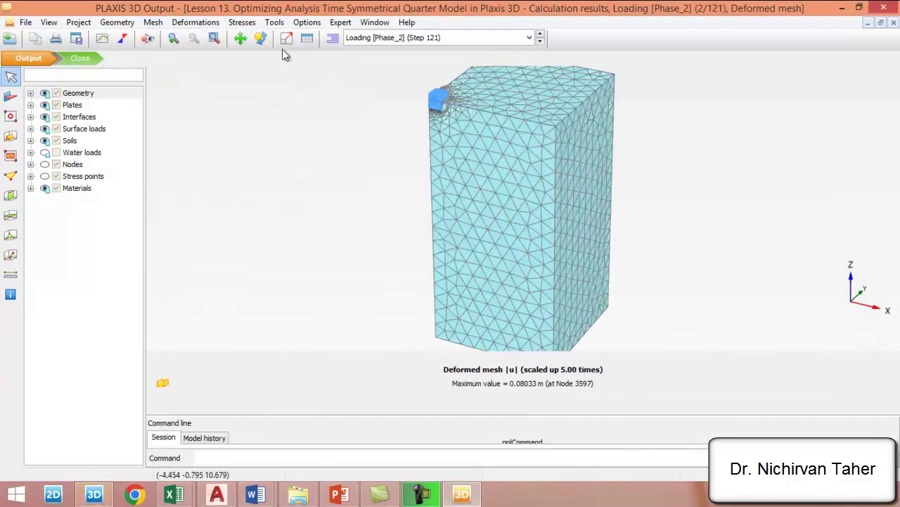
pyautogui.click(260, 40)
pyautogui.moveTo(485, 176); pyautogui.dragTo(641, 166)
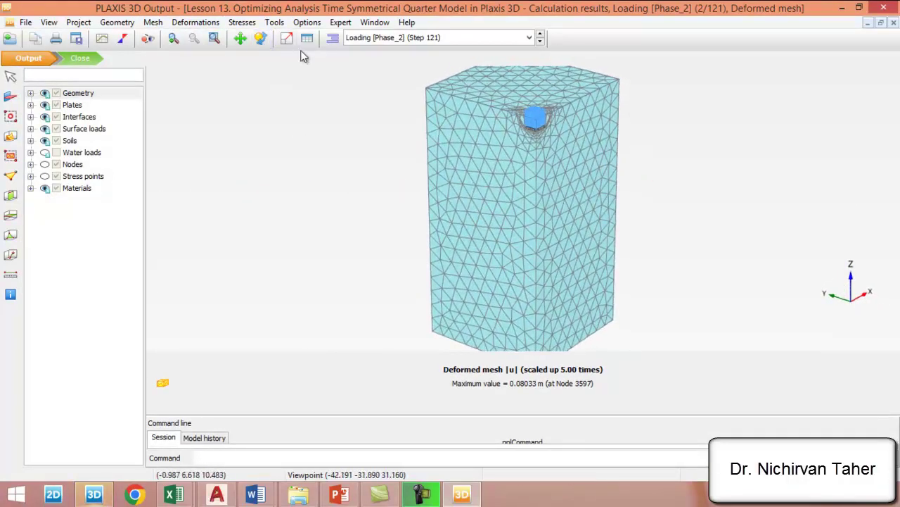
# Display the total displacements |u| contour plot, maximum 0.08033 m, and reset the view.
pyautogui.click(195, 22)
pyautogui.moveTo(261, 80)
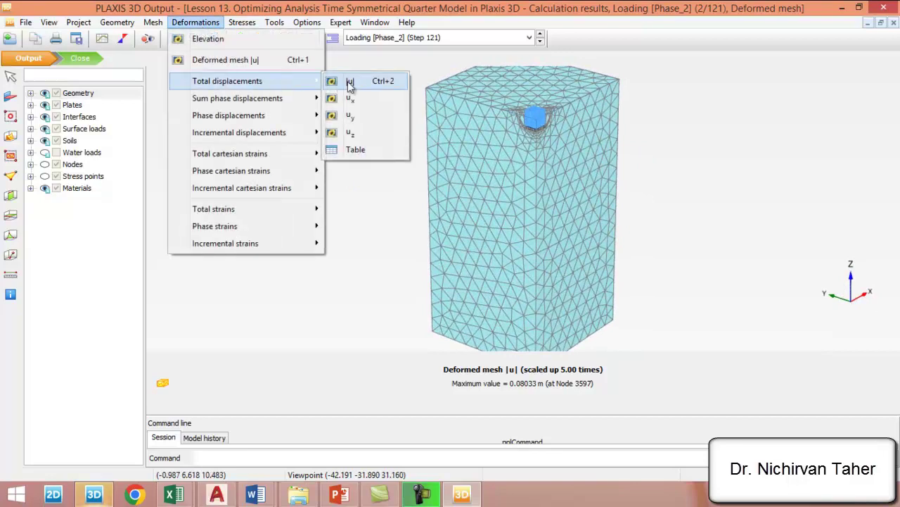
pyautogui.click(348, 80)
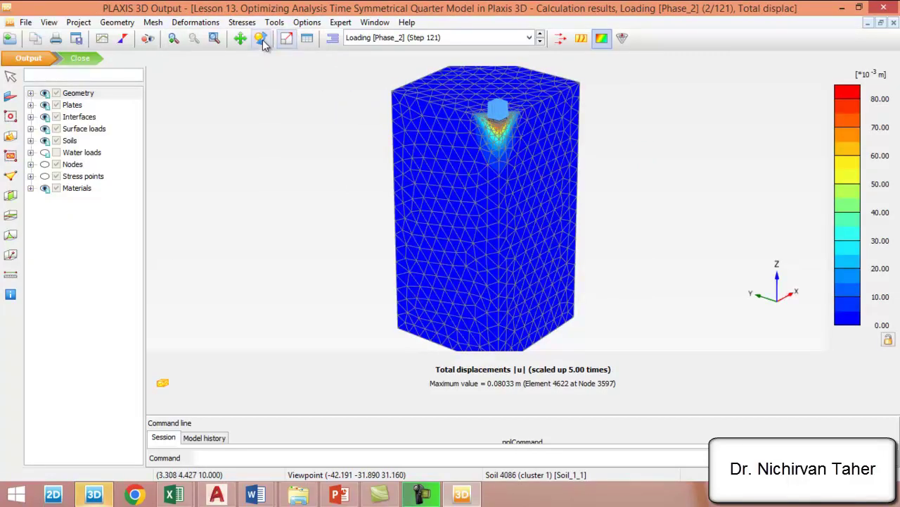
pyautogui.click(260, 37)
pyautogui.moveTo(573, 163); pyautogui.dragTo(461, 192)
pyautogui.hotkey('ctrl', 'r')
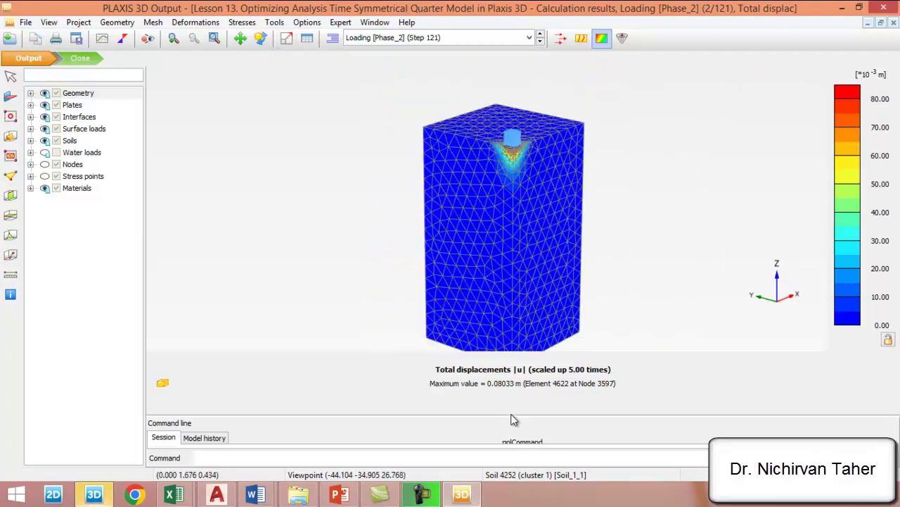
# Create Chart 1 with ΣMstage on the x-axis and Node 12 total displacement uz on the y-axis.
pyautogui.click(104, 41)
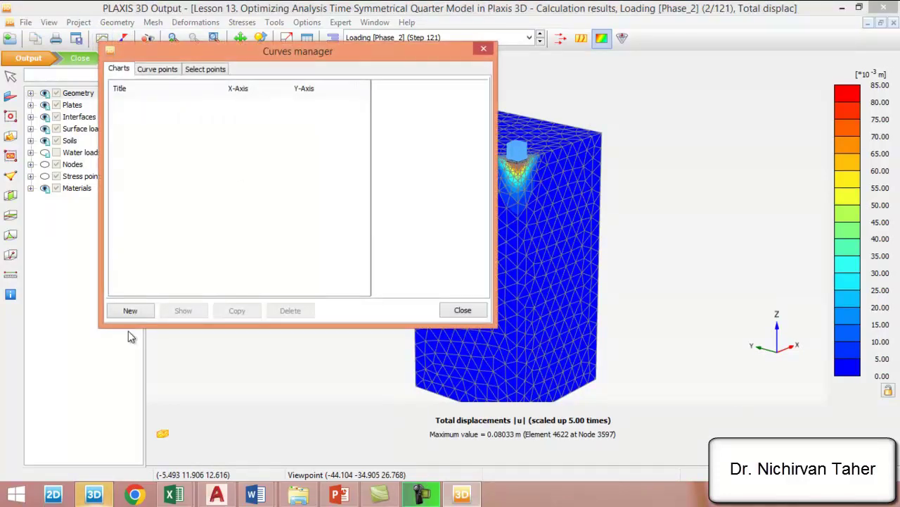
pyautogui.click(130, 312)
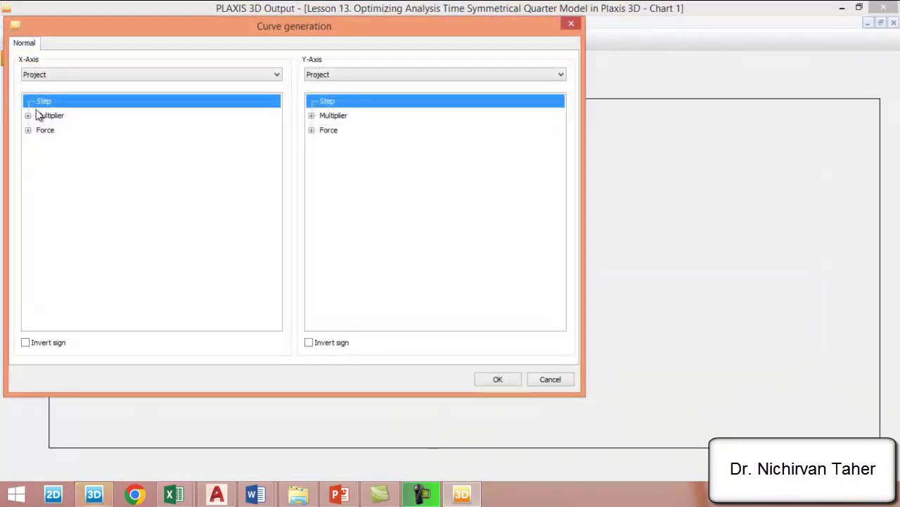
pyautogui.click(29, 116)
pyautogui.click(62, 159)
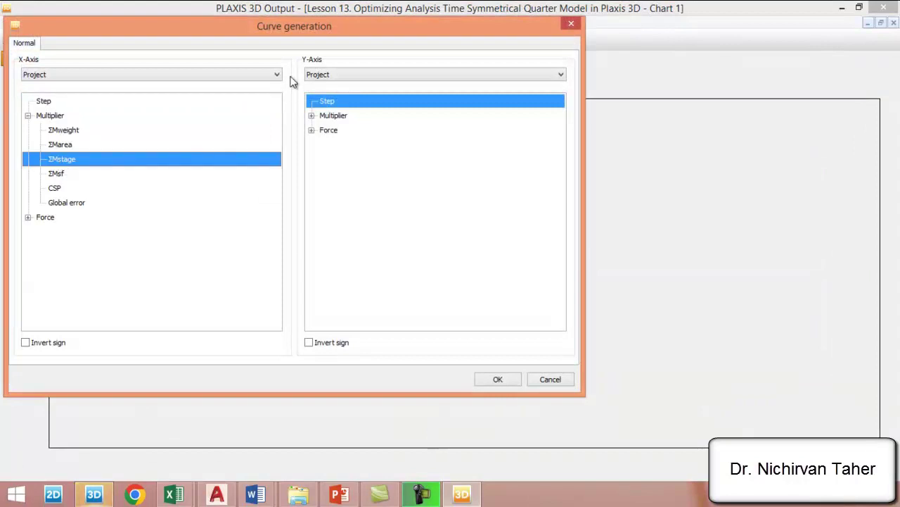
pyautogui.click(324, 75)
pyautogui.click(330, 97)
pyautogui.click(311, 102)
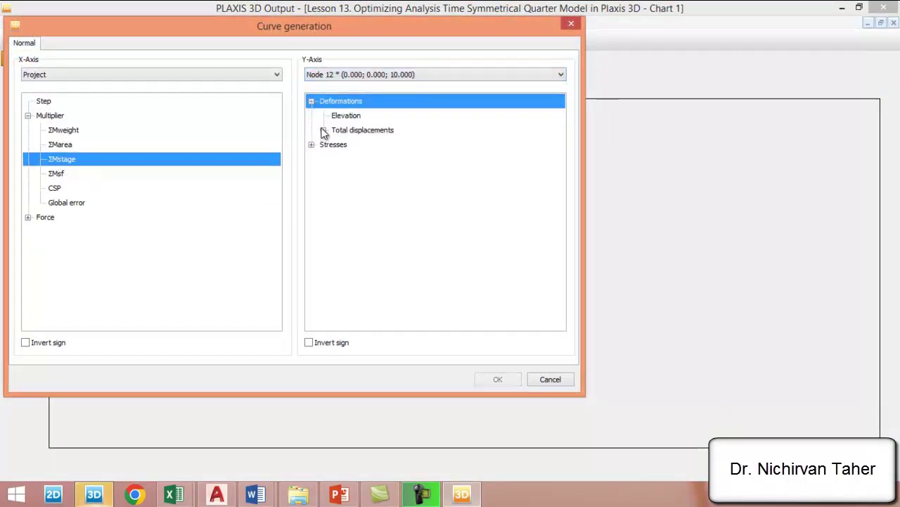
pyautogui.click(323, 130)
pyautogui.click(349, 189)
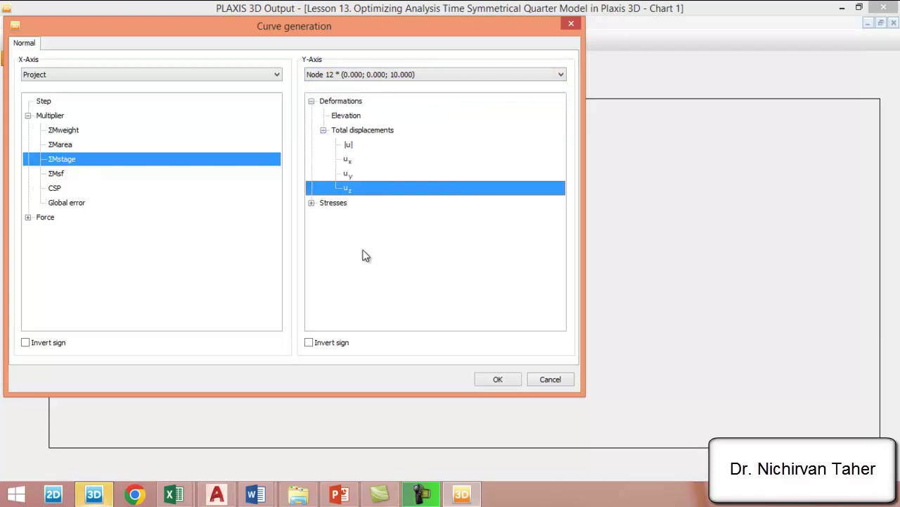
pyautogui.click(492, 380)
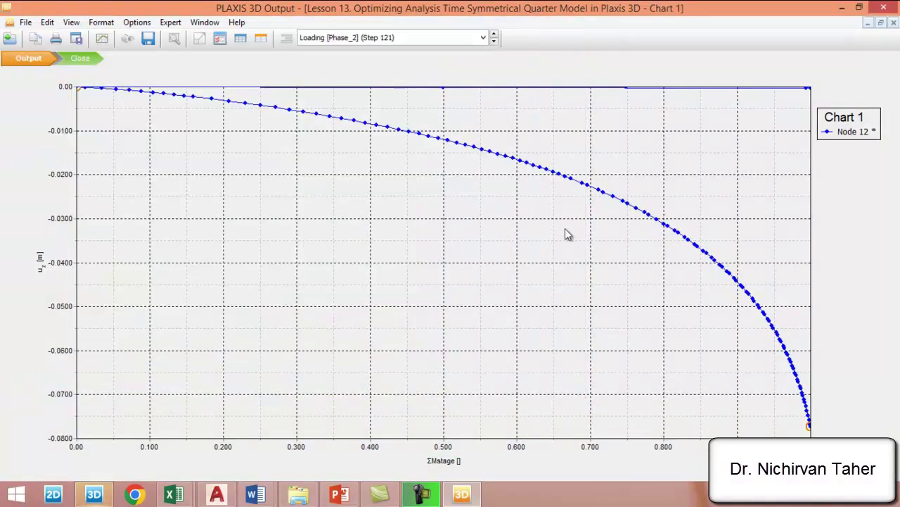
pyautogui.rightClick(522, 236)
# Restrict Chart 1's Node 12 curve to the Loading phase by excluding Initial phase and Footing.
pyautogui.click(571, 304)
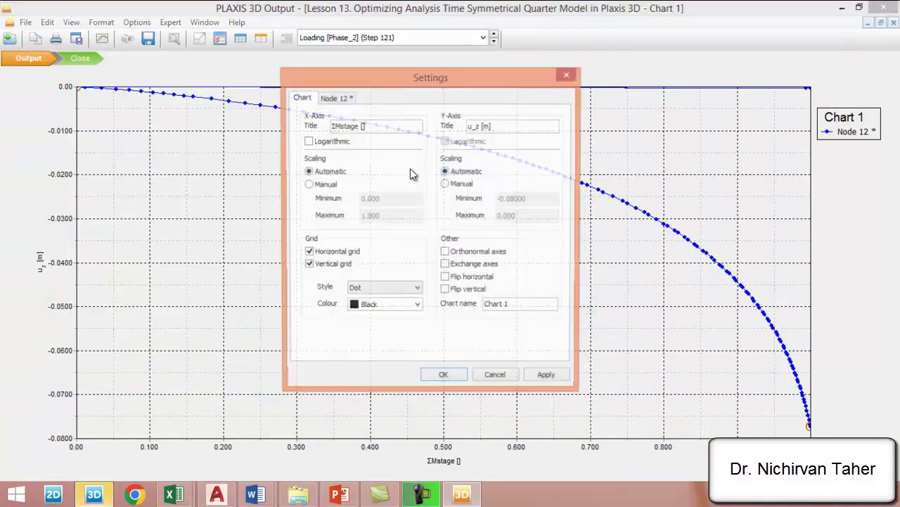
pyautogui.click(351, 100)
pyautogui.click(537, 152)
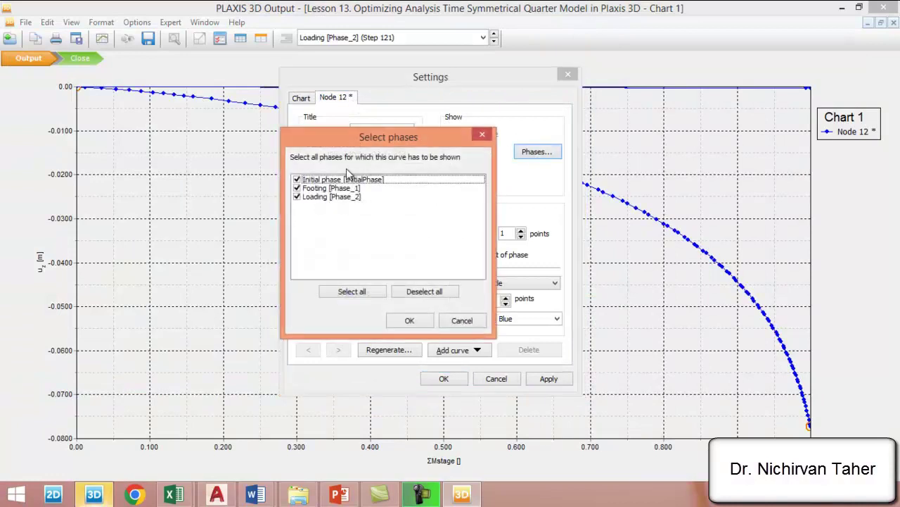
pyautogui.click(296, 188)
pyautogui.click(297, 180)
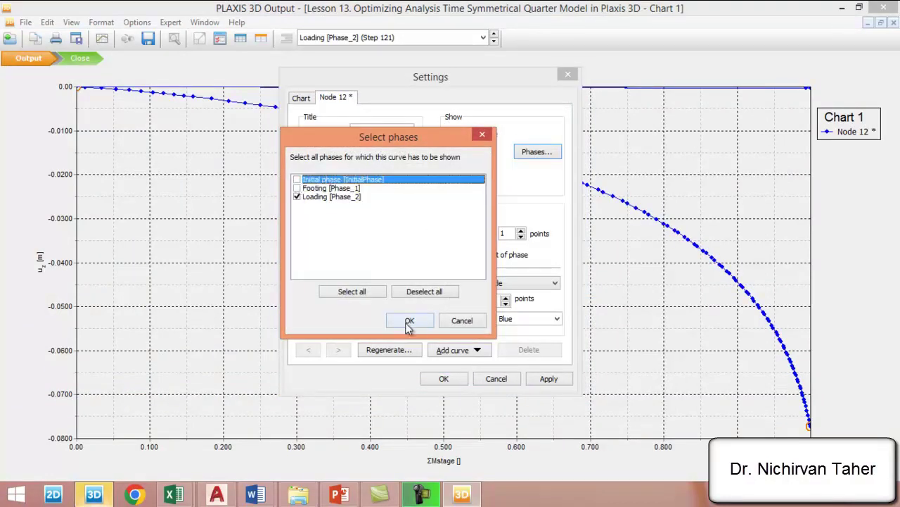
pyautogui.click(409, 322)
pyautogui.click(444, 378)
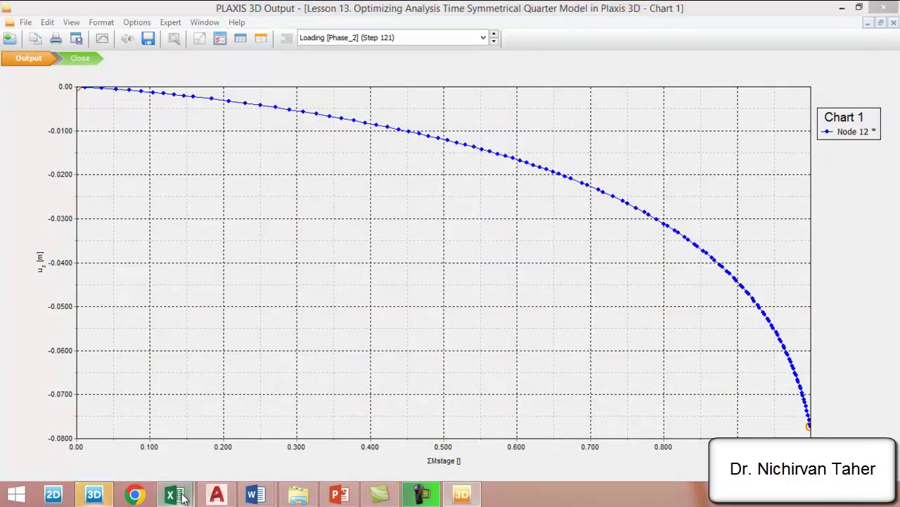
# Bring up the Symmetry Boundary workbook and check the one quarter geometry series source.
pyautogui.moveTo(174, 494)
pyautogui.click(239, 436)
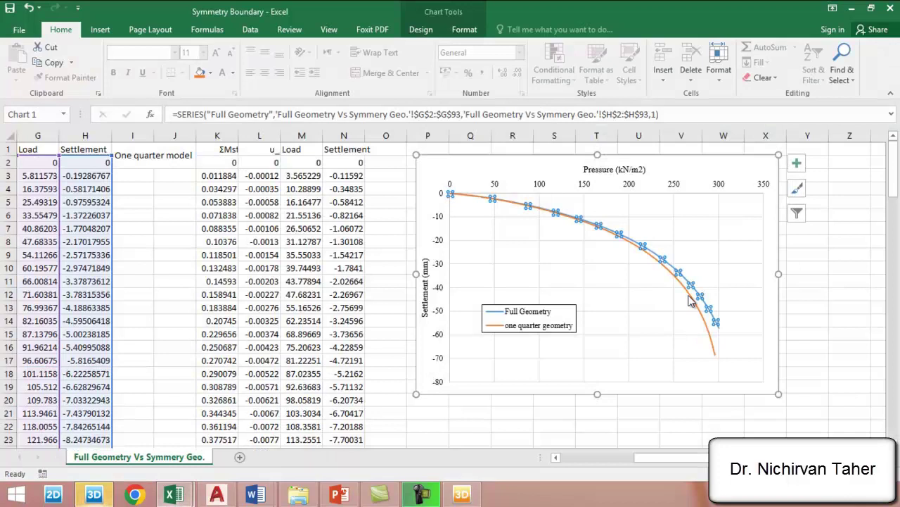
pyautogui.click(705, 325)
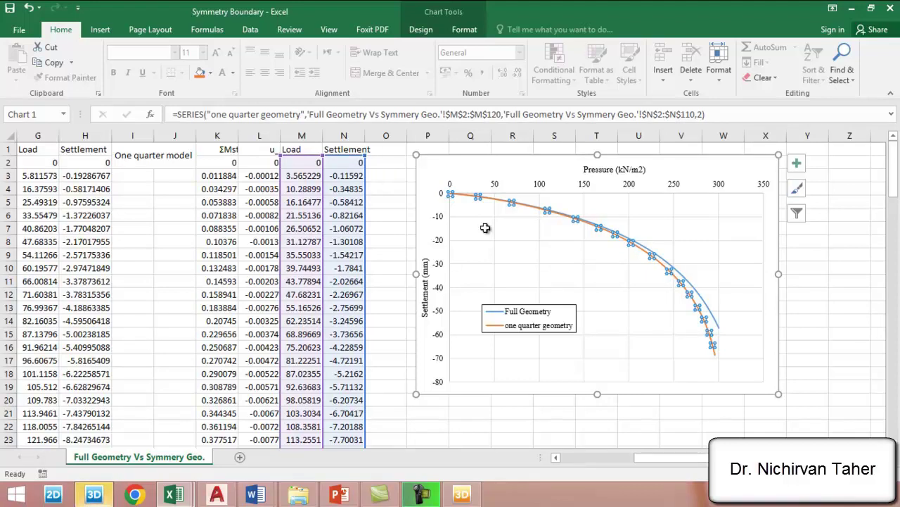
pyautogui.click(667, 172)
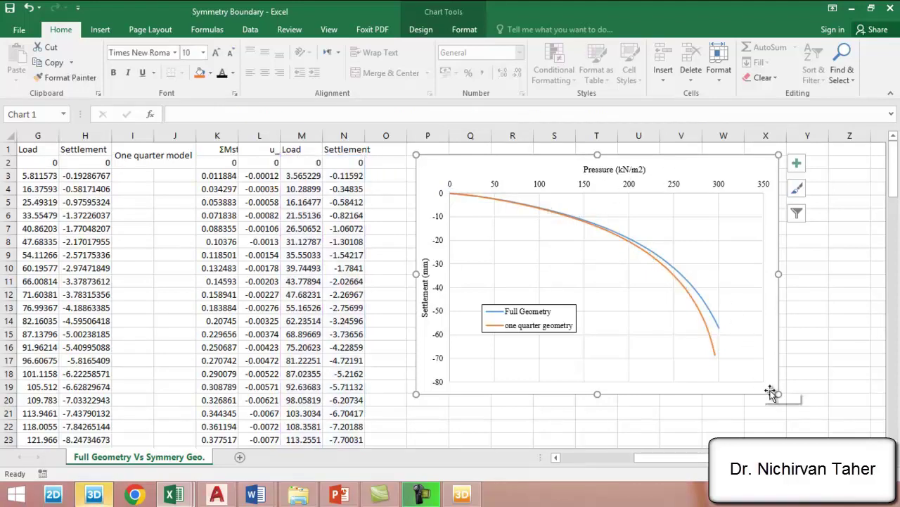
# Drag the chart's corner to enlarge it, then check the Full Geometry series source.
pyautogui.moveTo(779, 395); pyautogui.dragTo(848, 425)
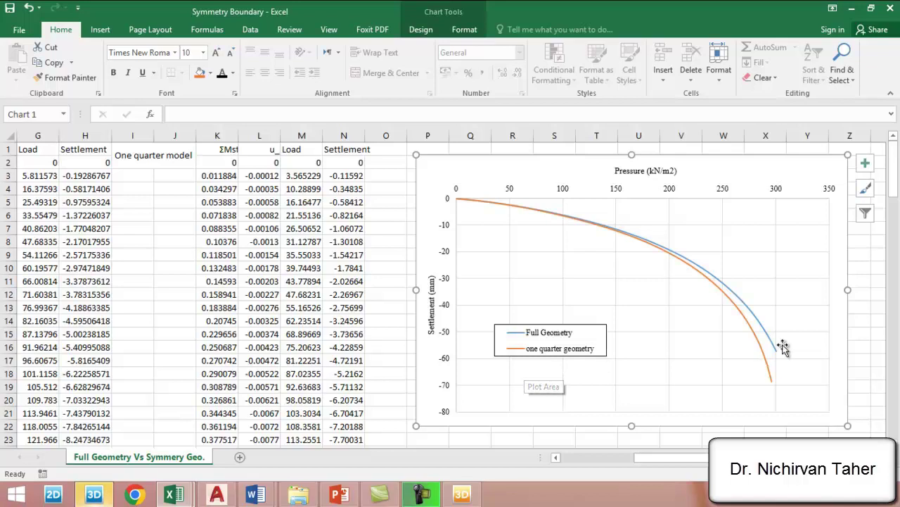
pyautogui.click(752, 311)
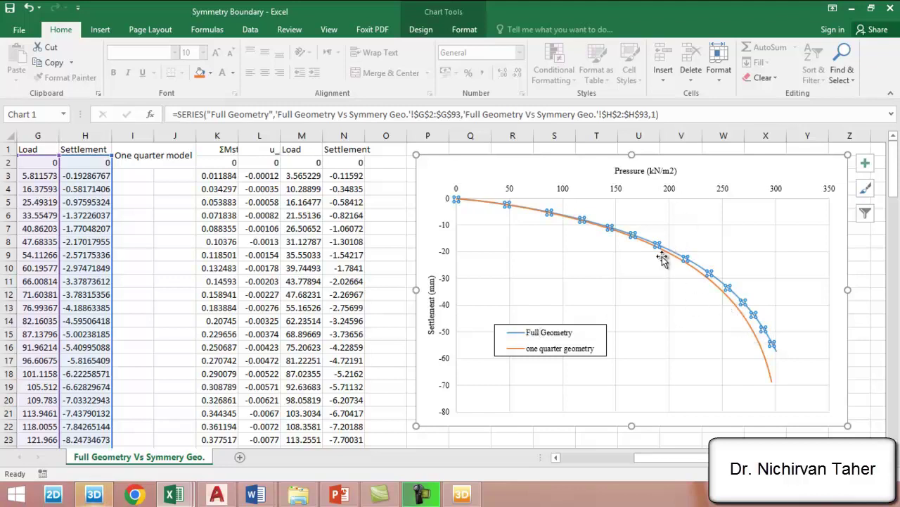
pyautogui.click(687, 264)
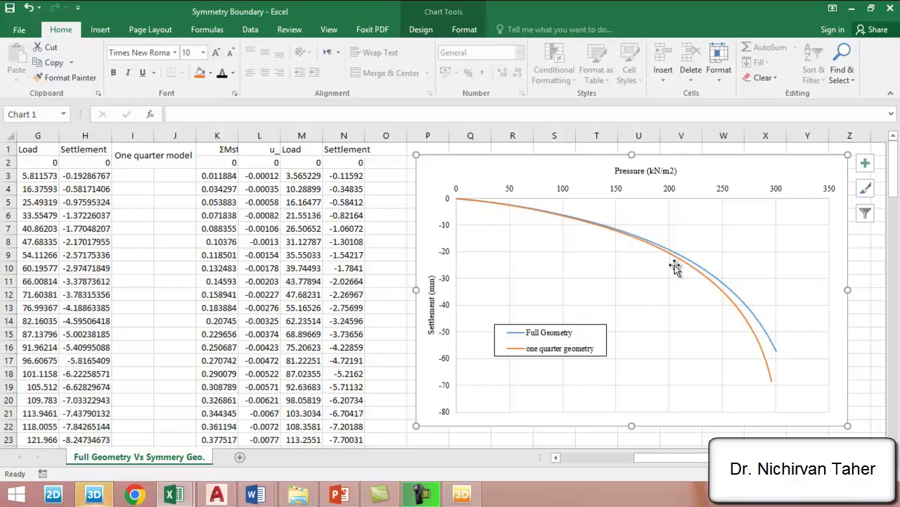